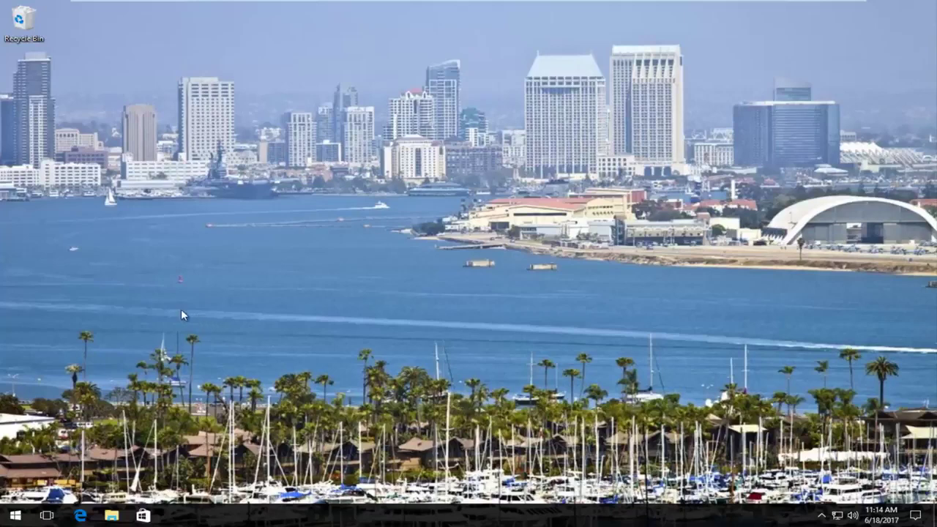
Step: Launch Command Prompt (Admin) from the Start quick menu and approve the UAC prompt
right_click(14, 516)
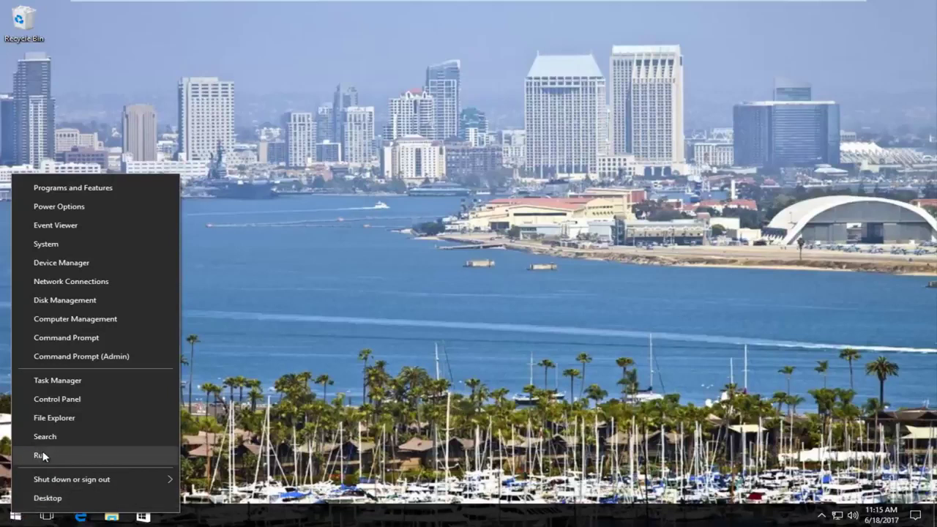
click(103, 357)
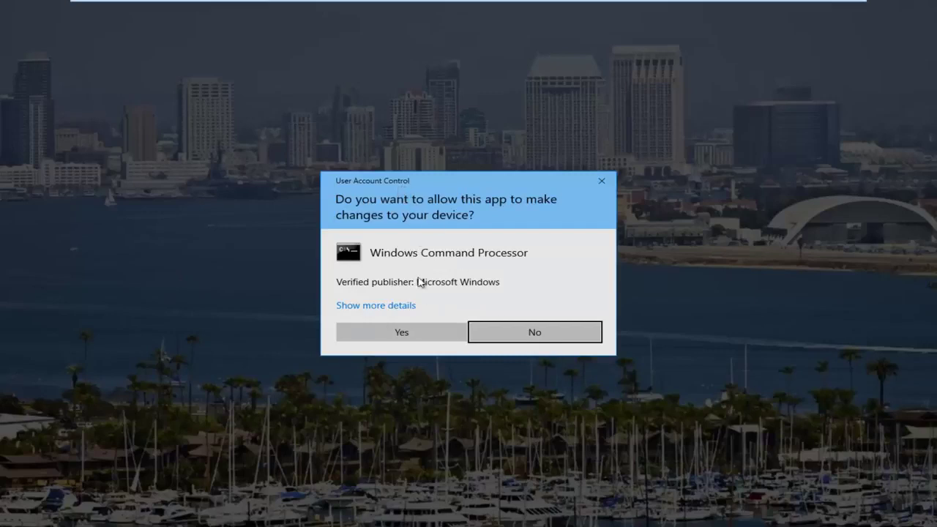
click(399, 333)
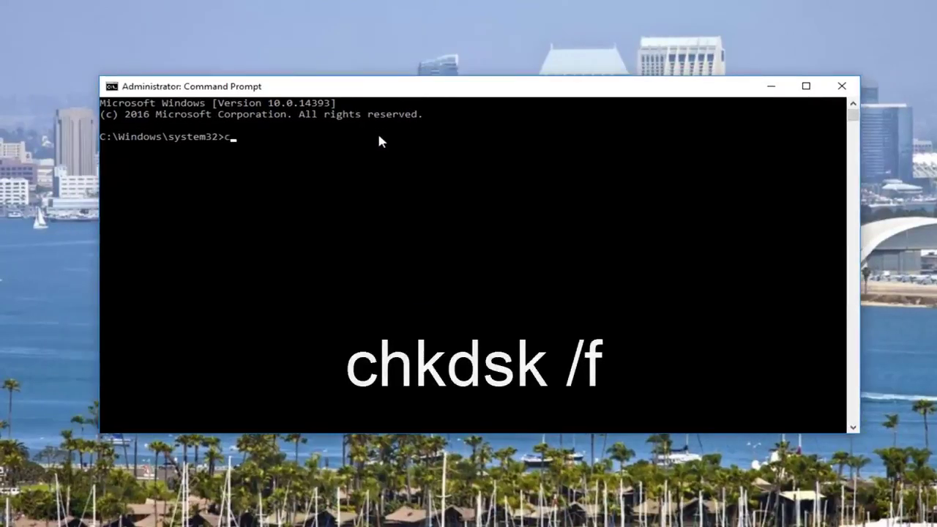
Step: Run chkdsk /f and answer y to schedule the disk check for the next restart
text(chk)
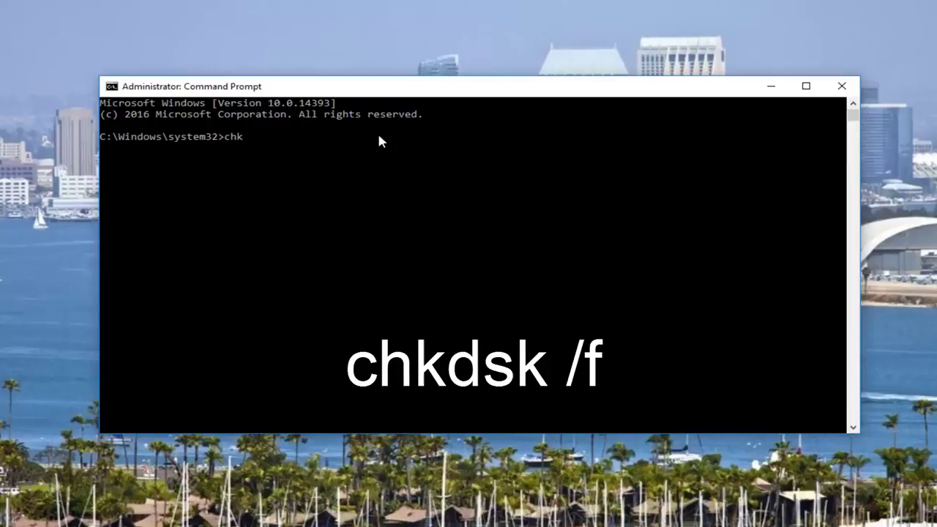
text(d)
text(sk)
text( /f)
key(Return)
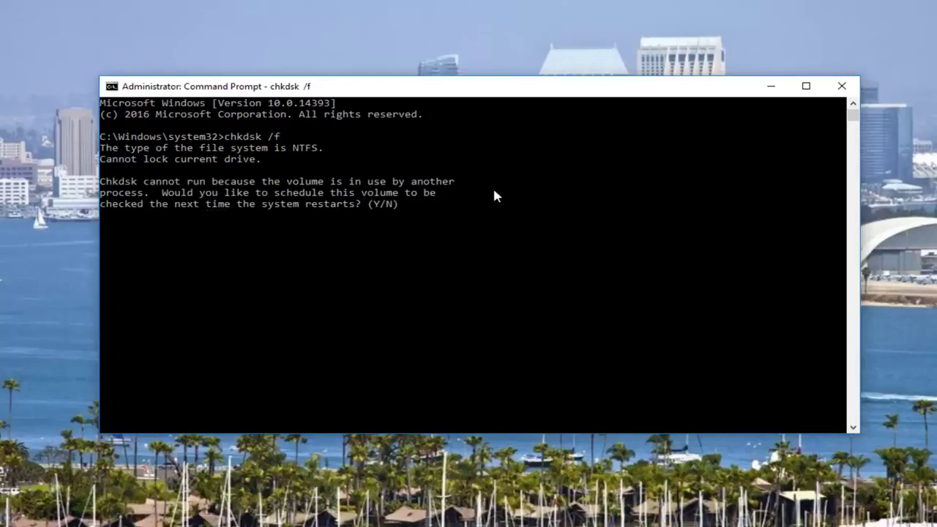
text(y)
key(Return)
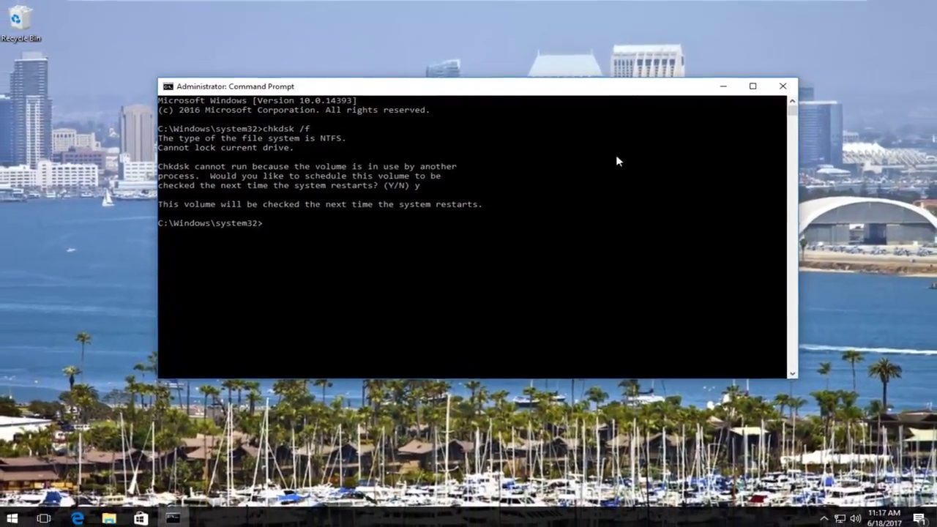
Step: Close Command Prompt and view the Start power options without restarting, returning to the desktop
click(782, 88)
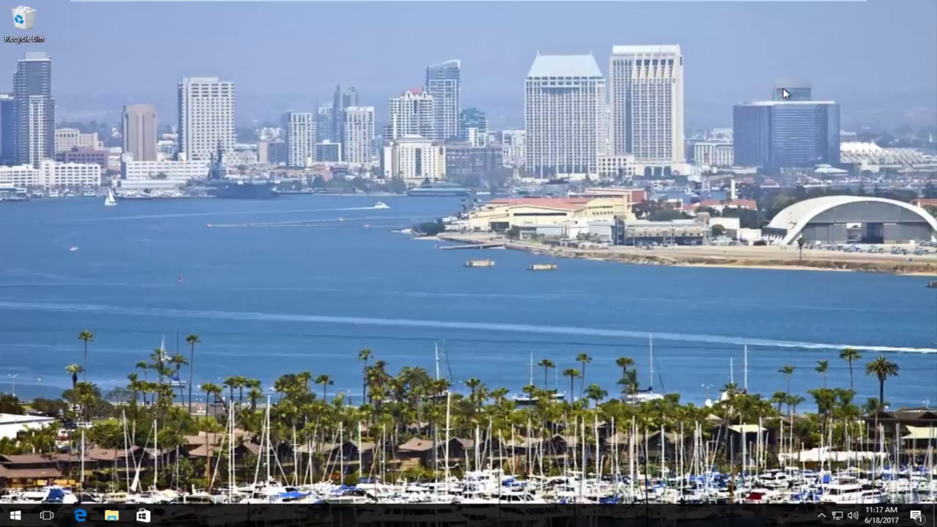
click(16, 514)
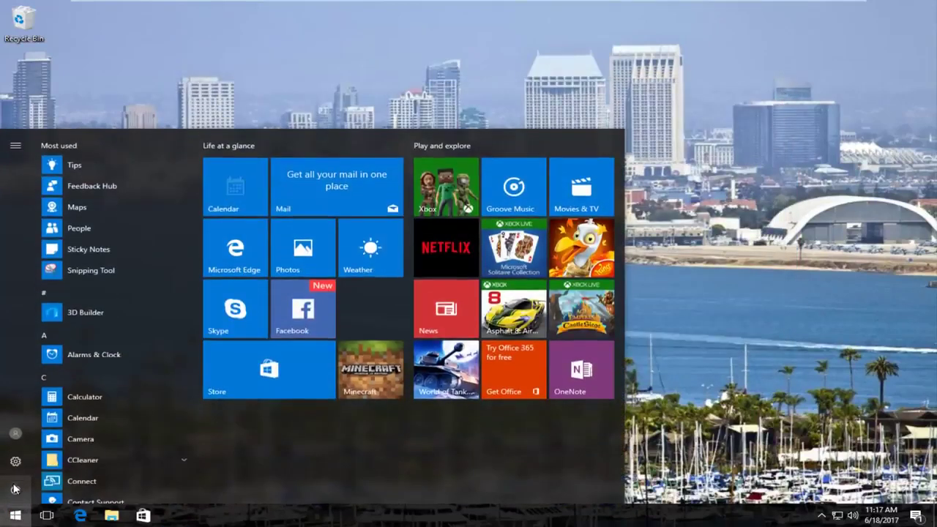
click(15, 489)
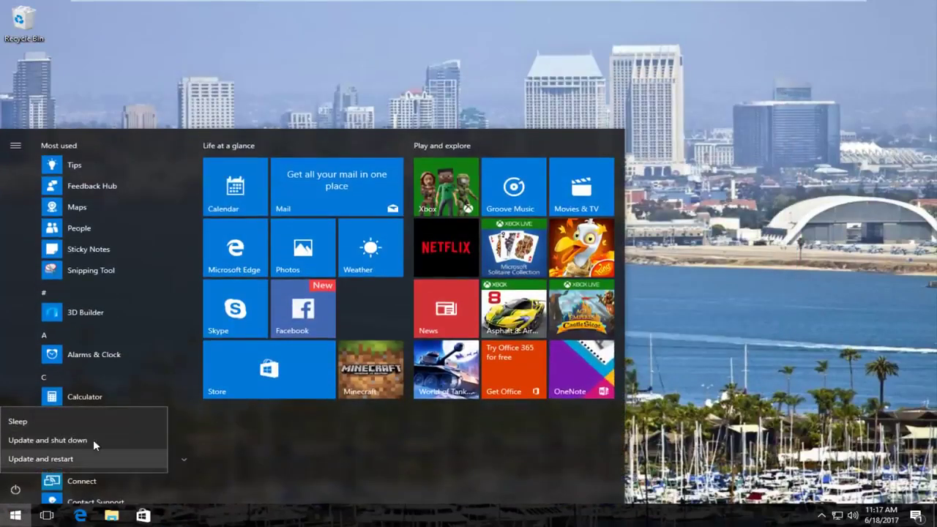
click(669, 278)
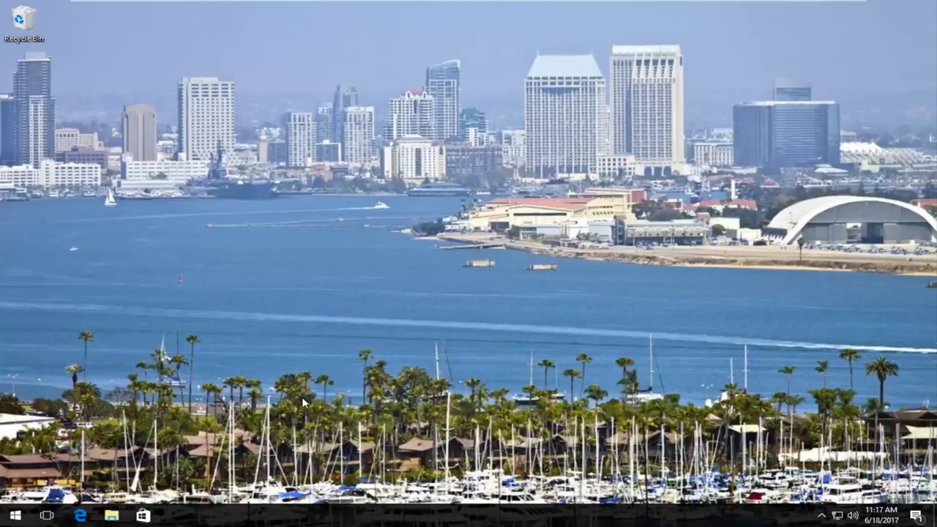
key(super)
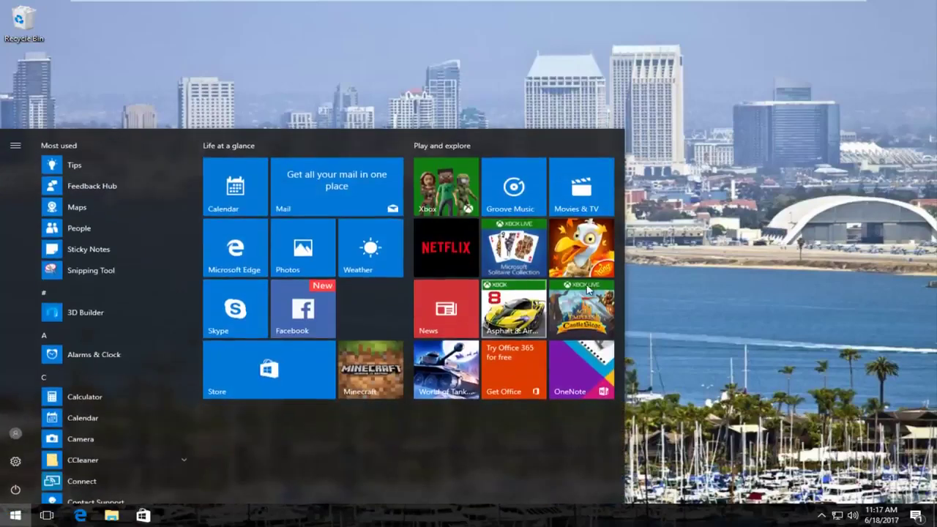
key(super)
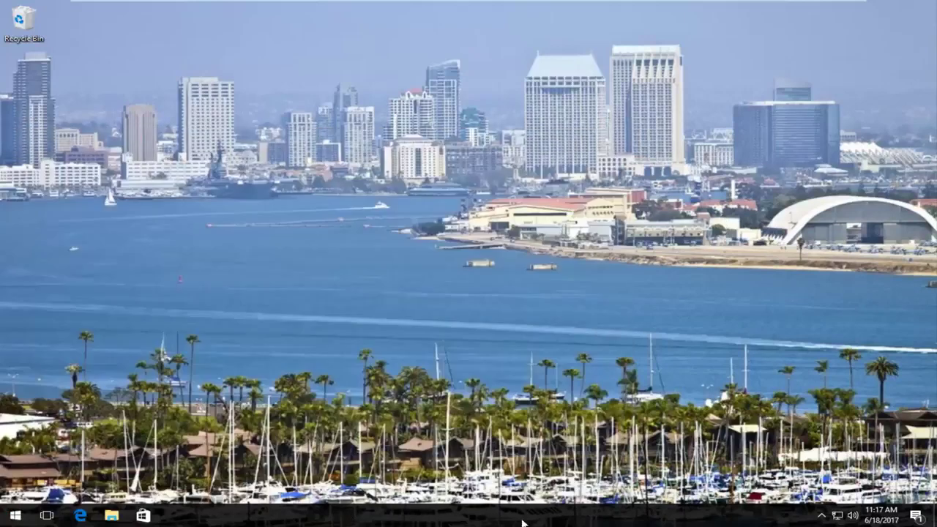
Step: Open Task Manager from the taskbar menu and expand it to More details
right_click(457, 516)
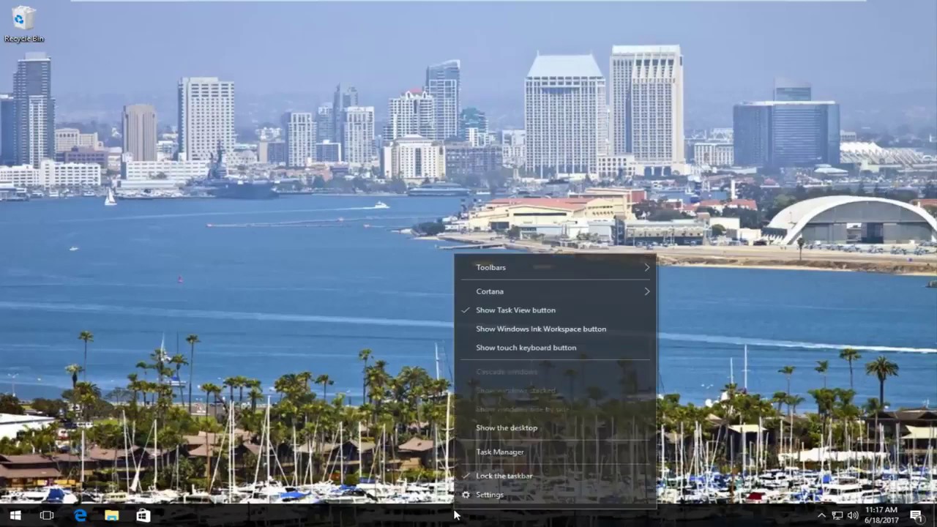
click(493, 452)
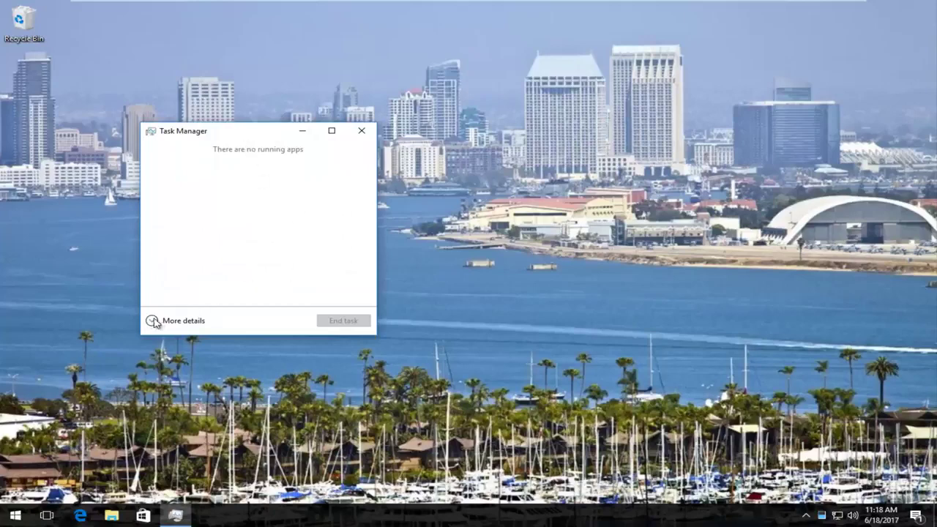
click(151, 321)
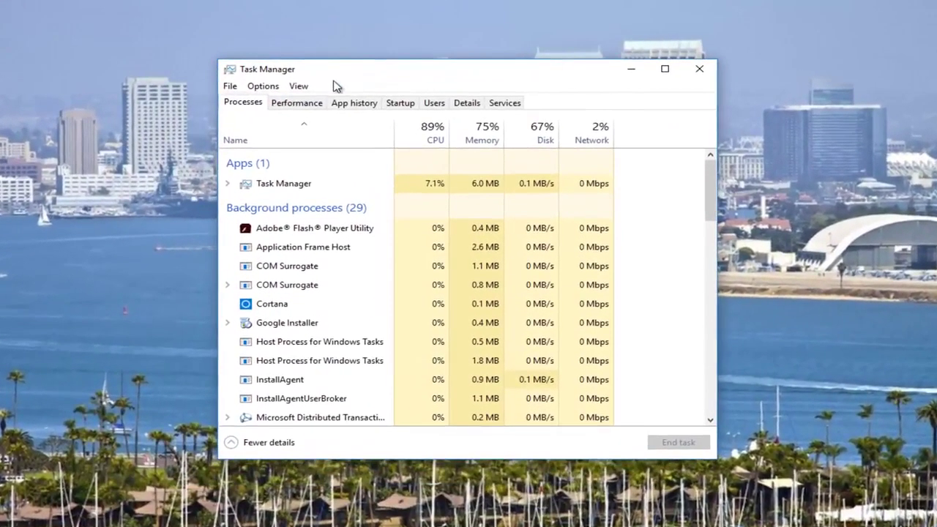
Step: Disable Microsoft OneDrive on Task Manager's Startup tab
click(400, 110)
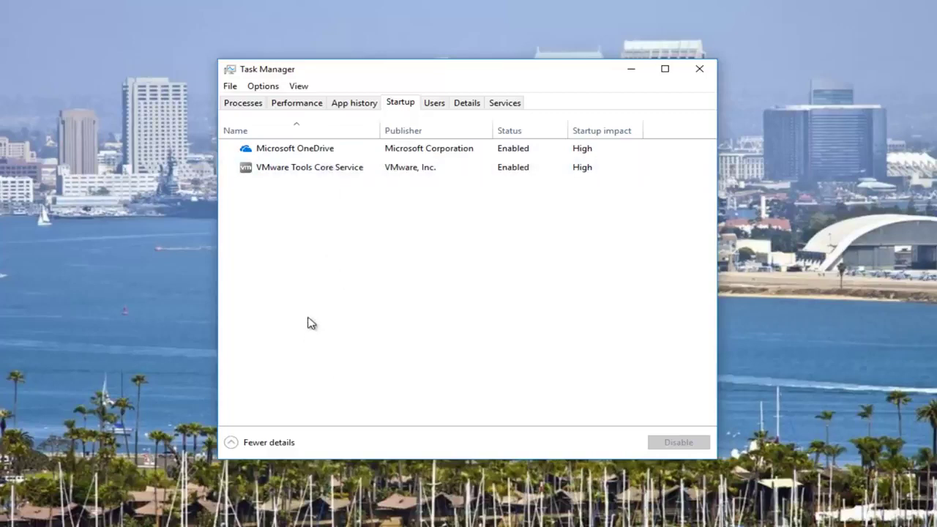
click(287, 151)
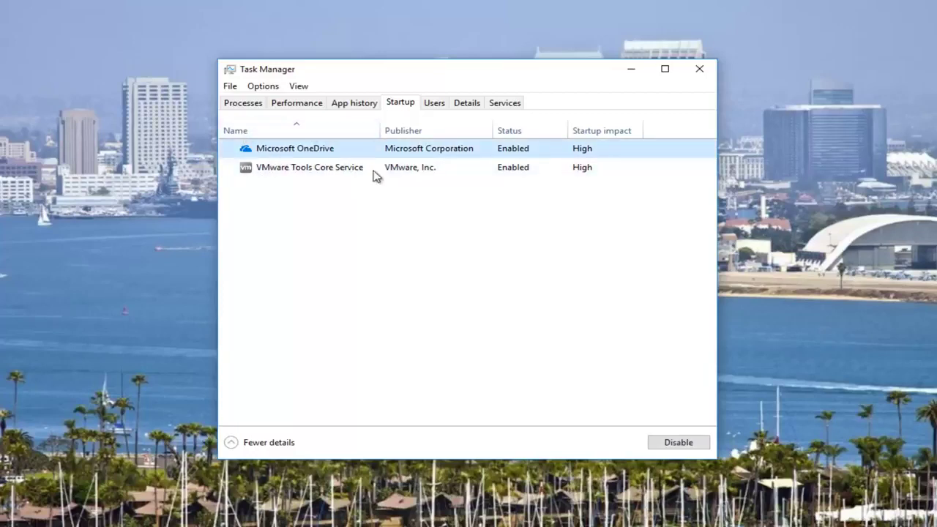
click(669, 443)
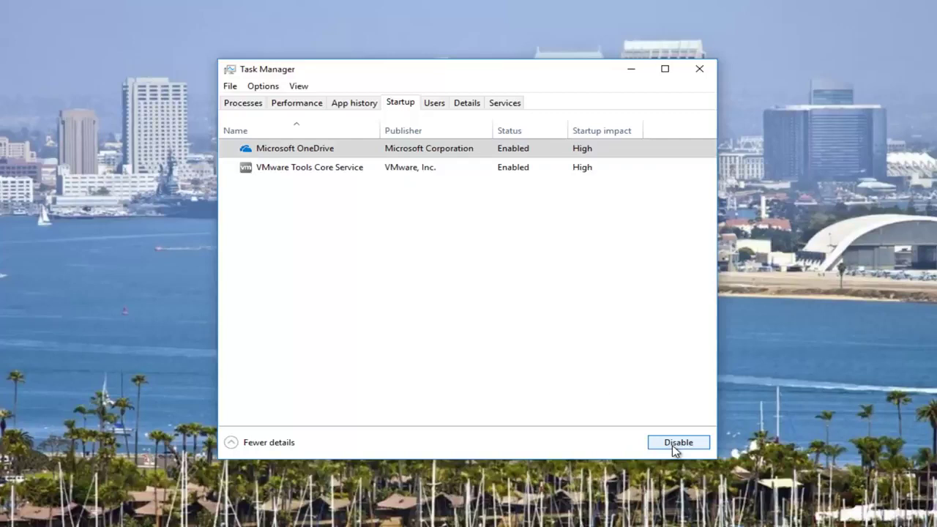
click(313, 170)
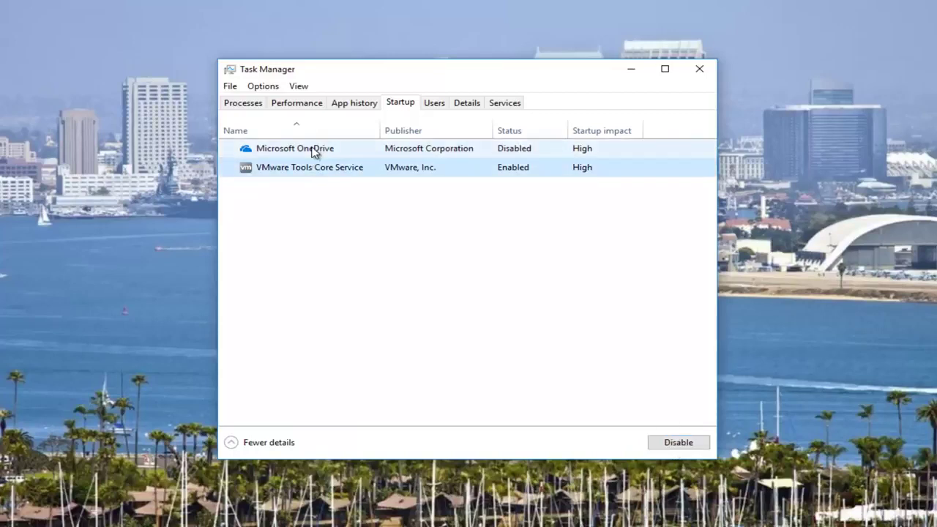
click(313, 150)
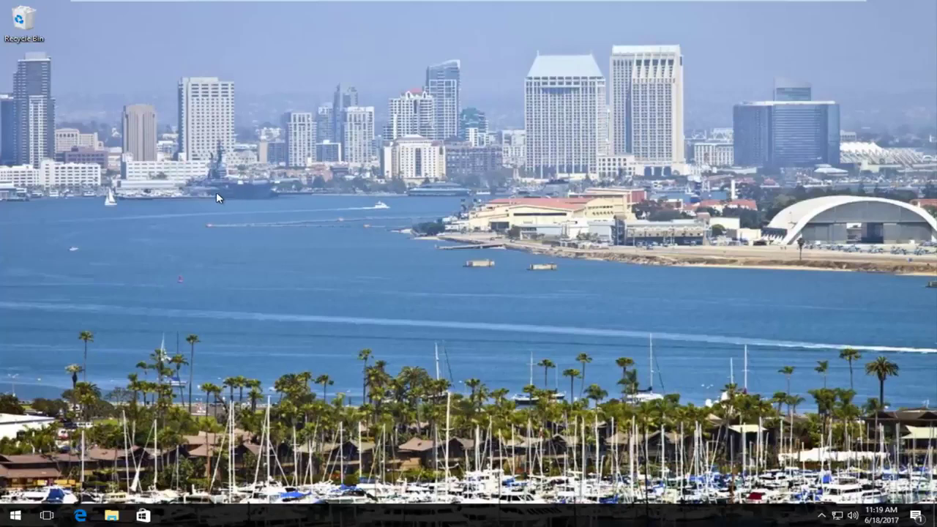
Step: Search Start for 'disk cleanup', run it on drive C:, and centre its dialog
click(2, 516)
text(di)
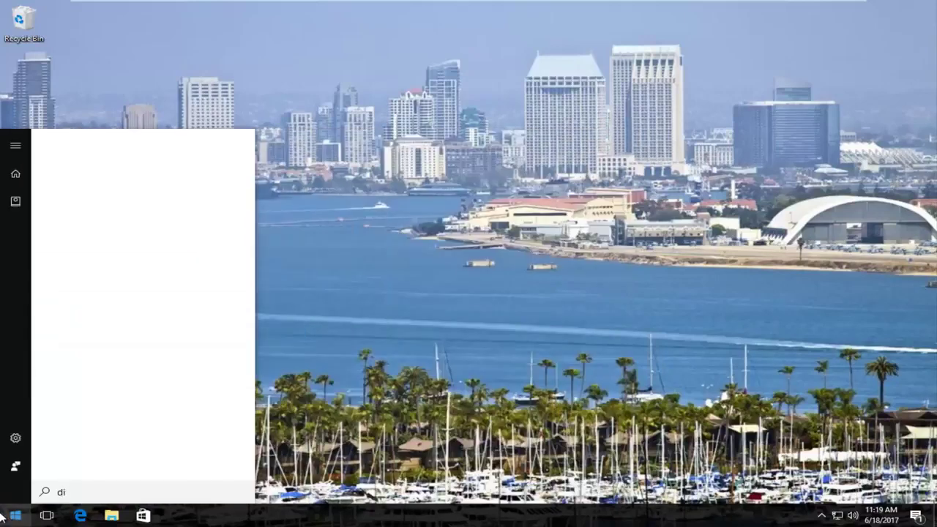
text(sk cleanup)
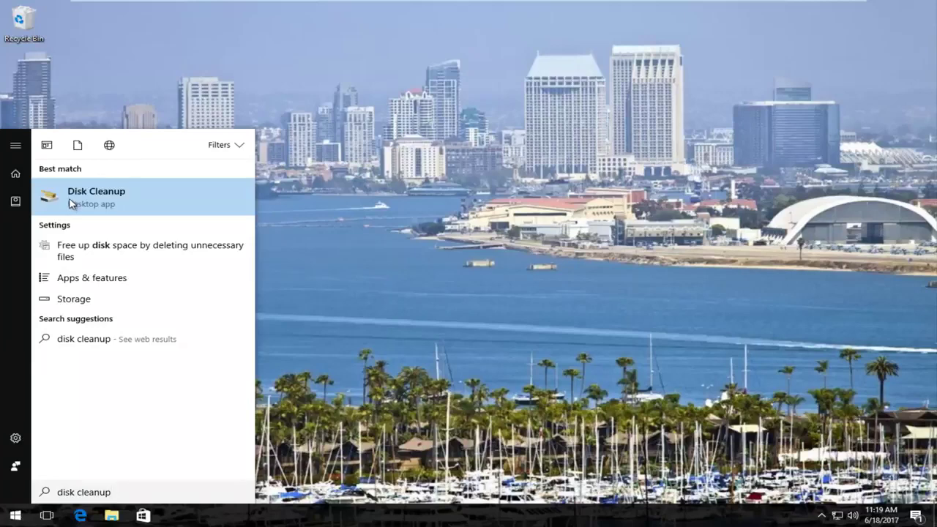
click(81, 192)
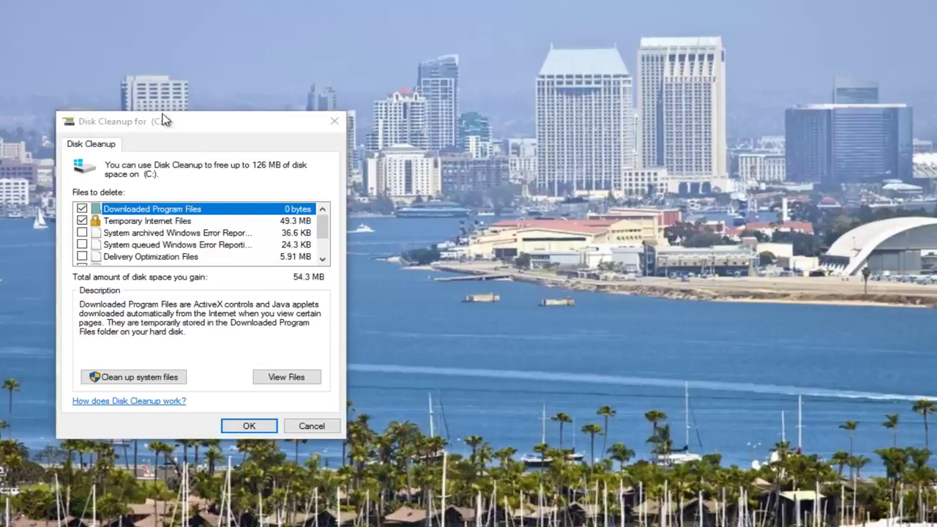
drag(169, 120, 432, 78)
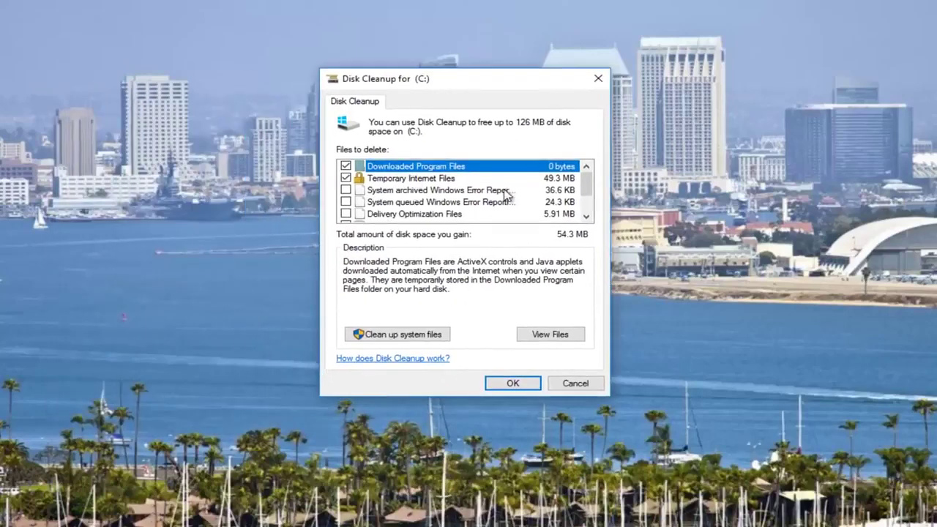
mouse_move(585, 184)
mouse_down()
mouse_move(575, 213)
mouse_move(569, 162)
mouse_up()
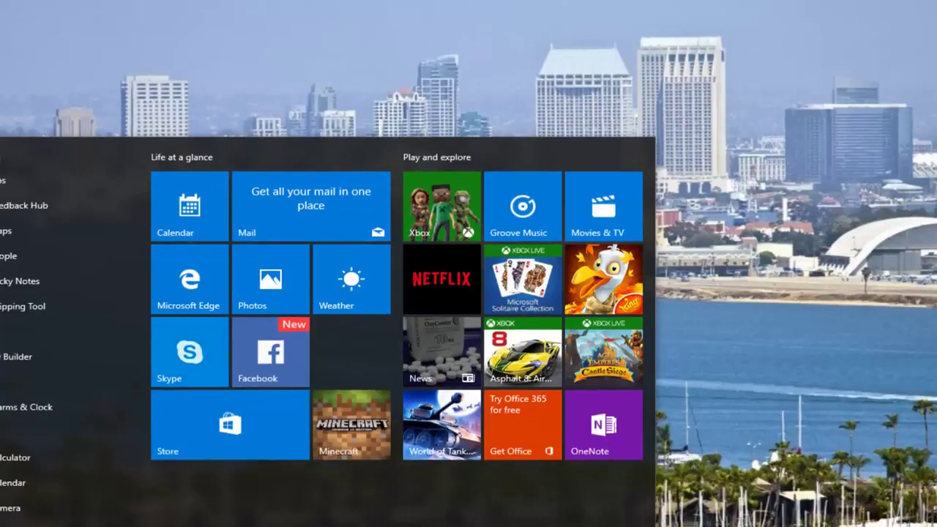
Step: Open Optimize Drives, review C: and System Reserved at 0% fragmented, then close it
text(diske)
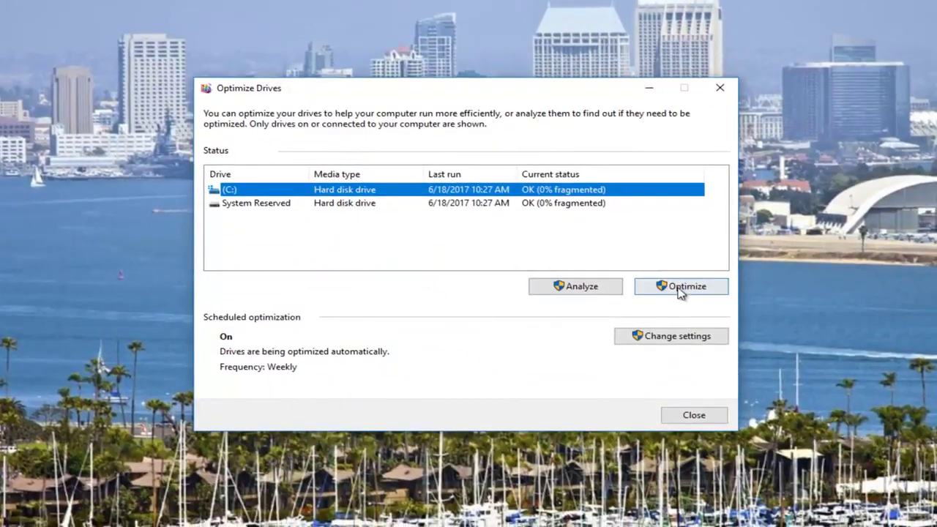
click(240, 205)
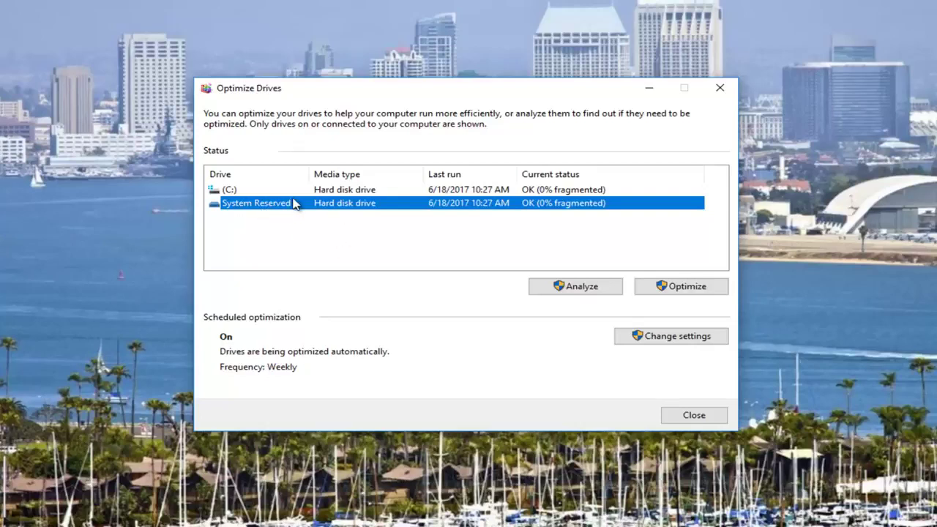
click(253, 191)
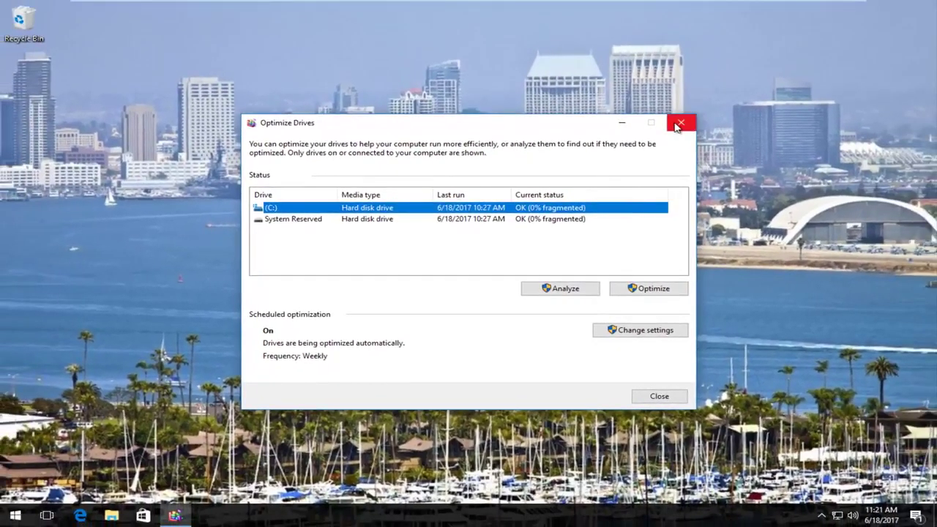
click(679, 123)
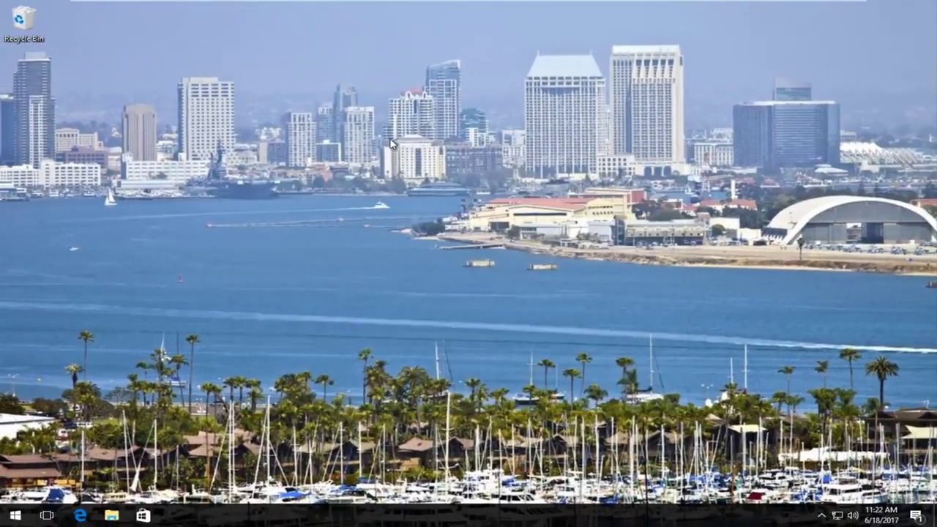